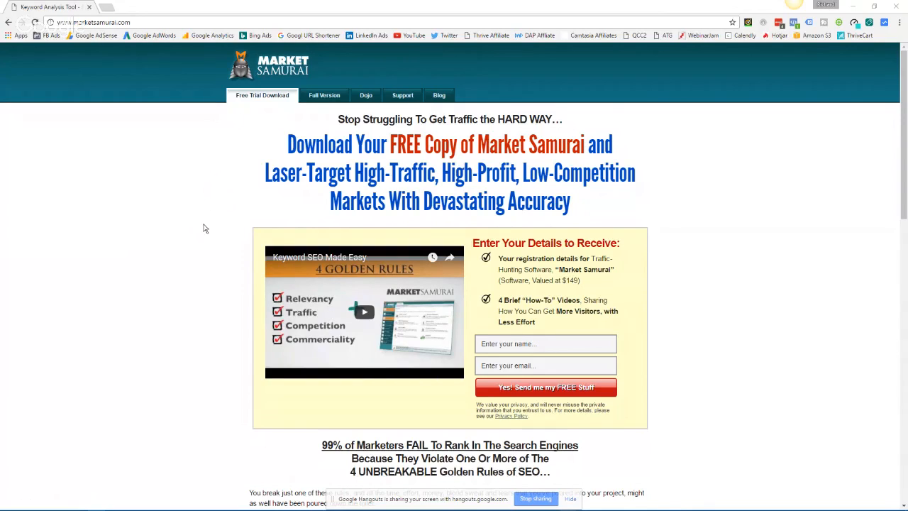
Skim the Market Samurai free trial page, and open the full version page to check its one-time purchase price
scroll(205, 228, down, 1)
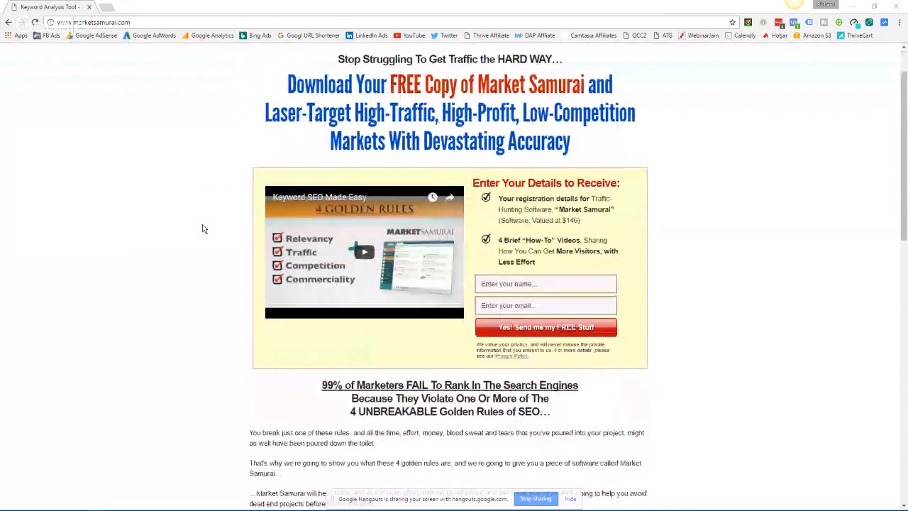
scroll(202, 229, down, 3)
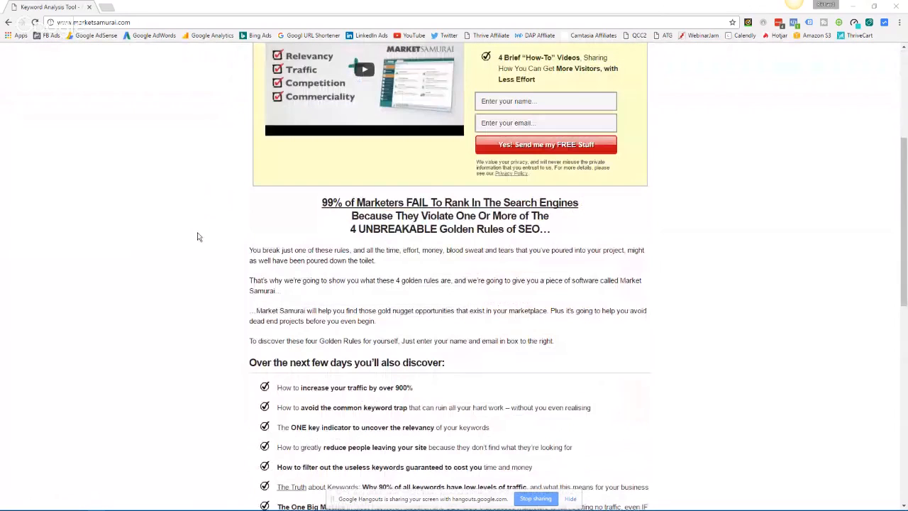
drag(903, 151, 897, 73)
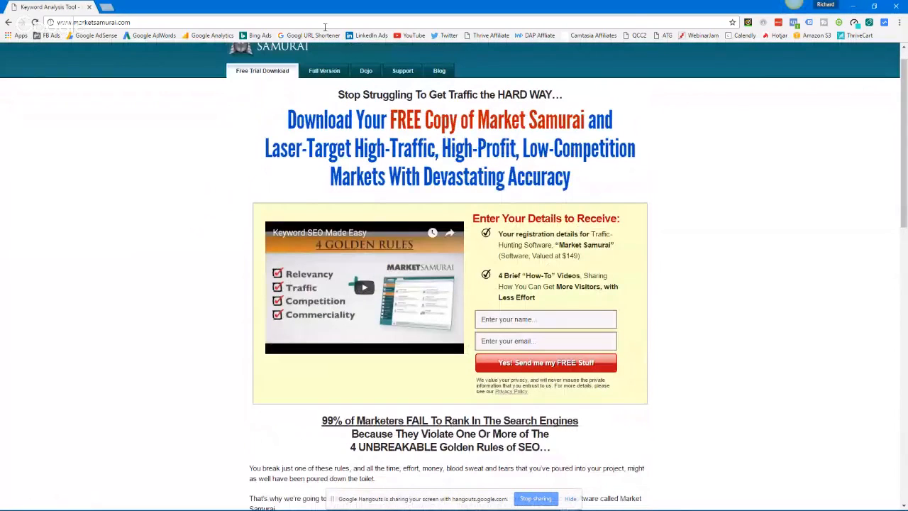
click(314, 73)
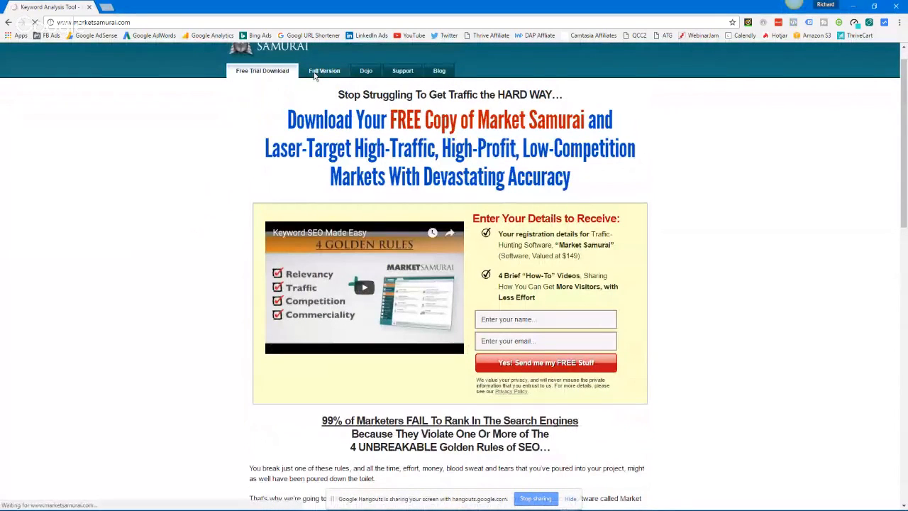
scroll(315, 77, up, 1)
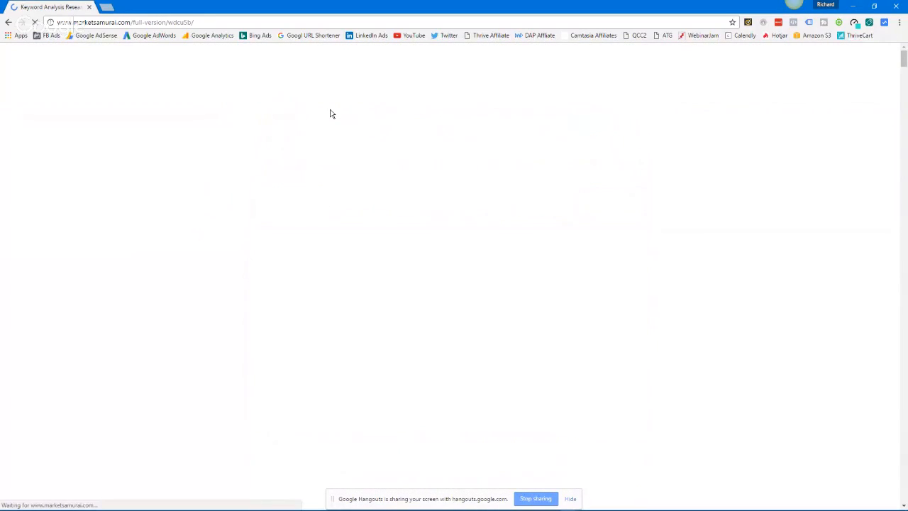
scroll(306, 200, down, 3)
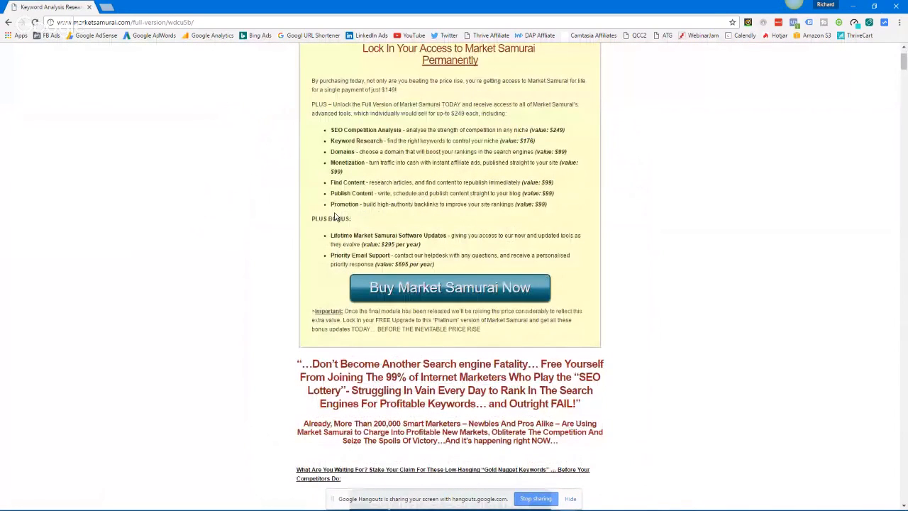
scroll(400, 147, up, 1)
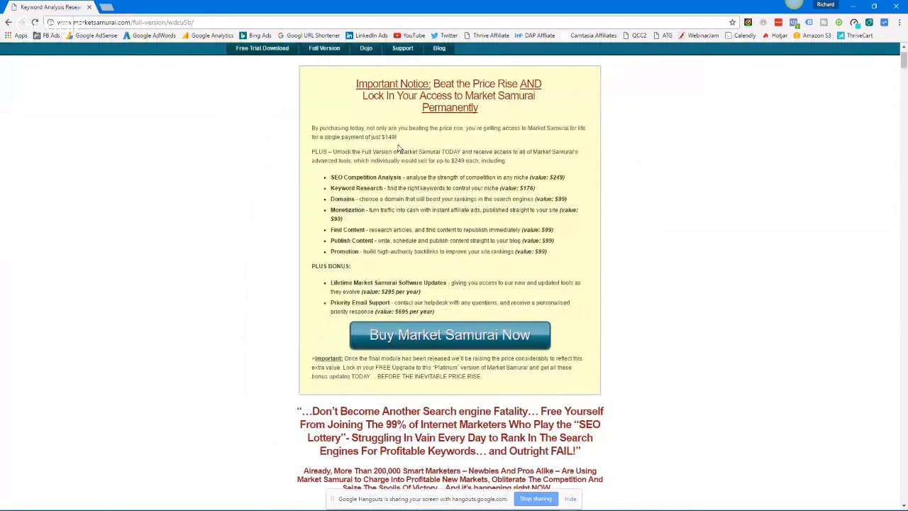
double_click(390, 136)
scroll(376, 148, up, 1)
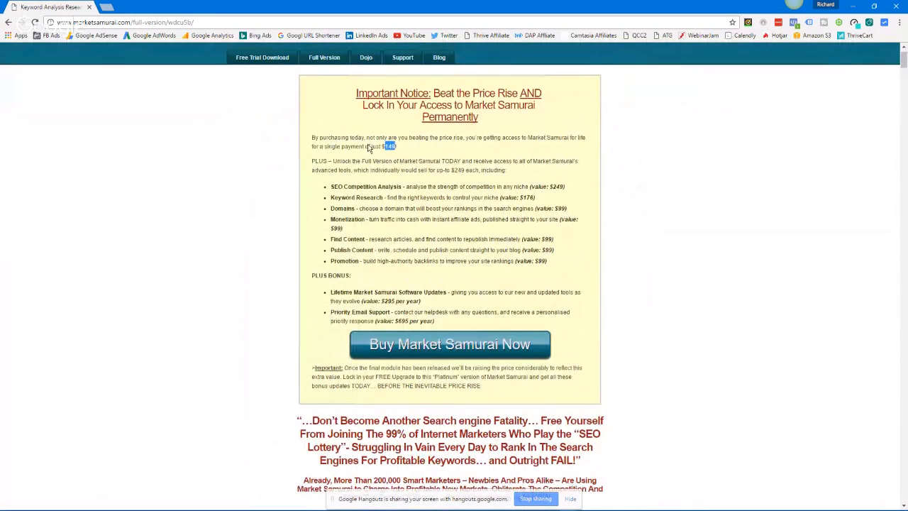
scroll(368, 148, up, 1)
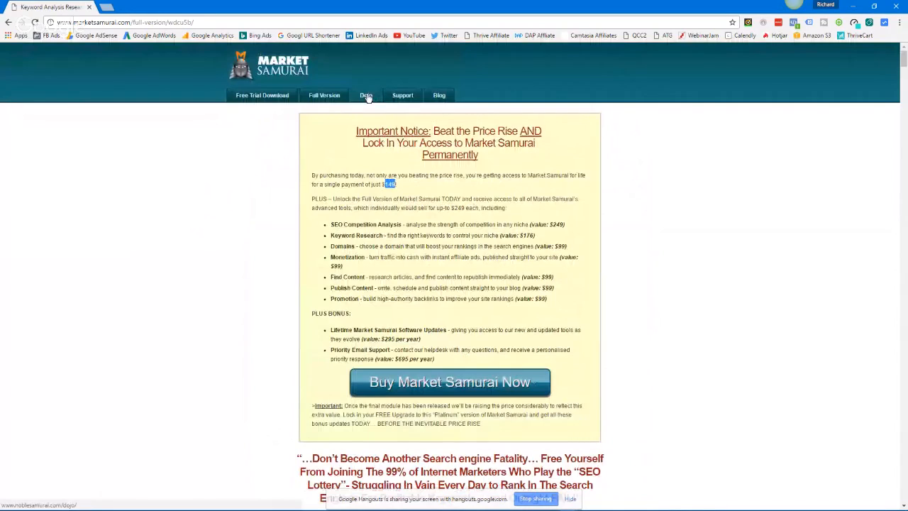
Open the Market Samurai section of the Samurai Dojo and browse its list of training topics
click(366, 95)
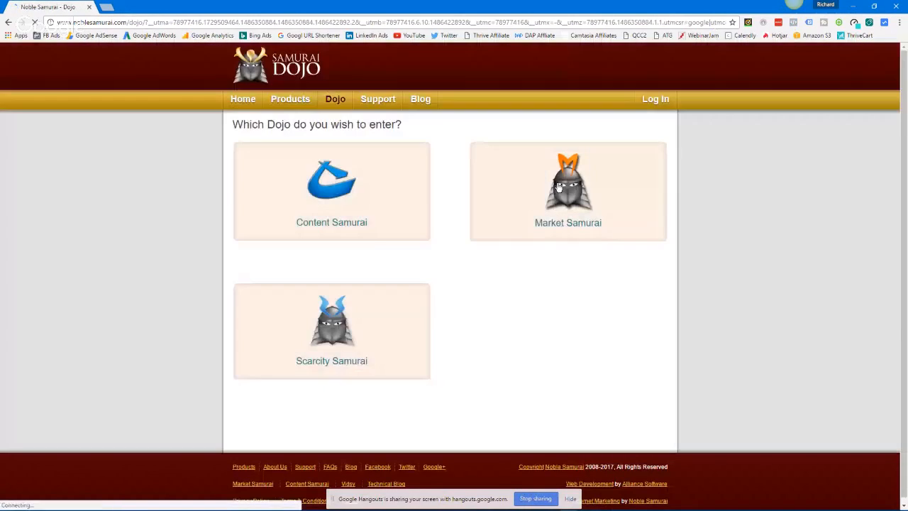
click(560, 193)
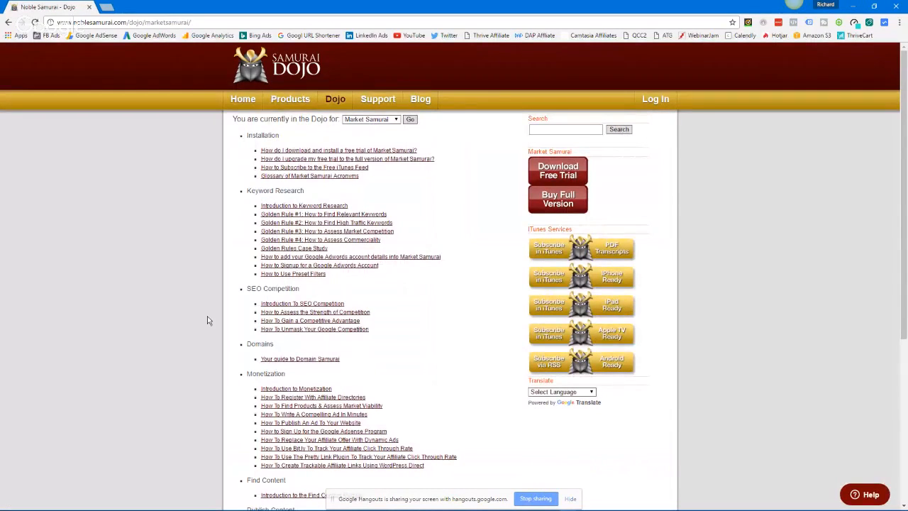
scroll(207, 316, down, 1)
scroll(207, 317, down, 3)
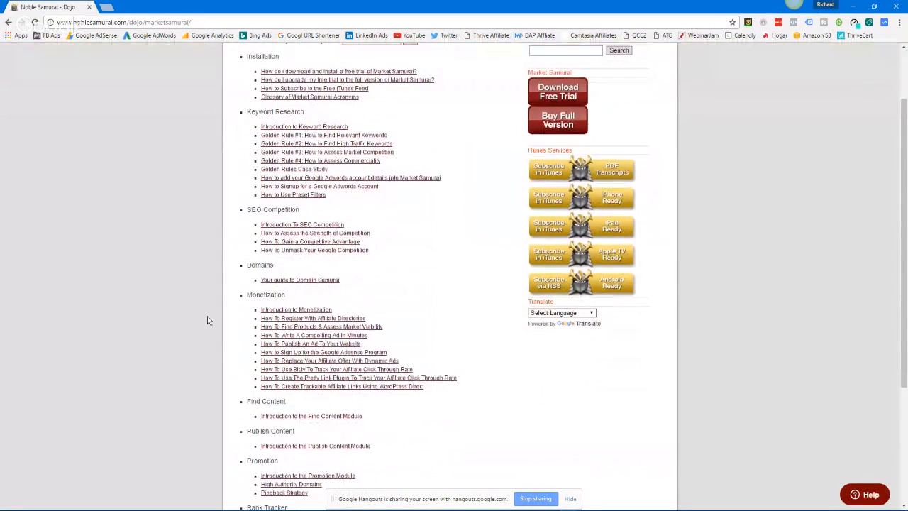
scroll(207, 321, up, 4)
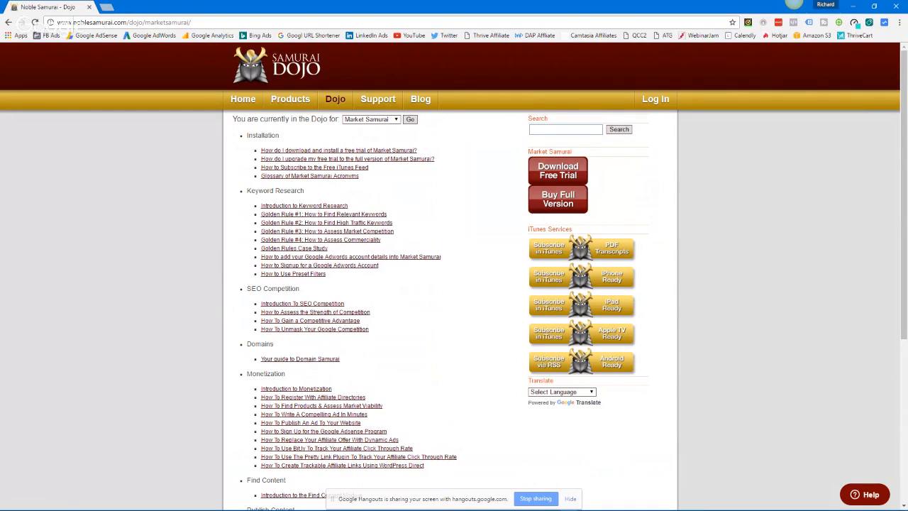
Switch to the Market Samurai application and create a new project with the keyword and title "mercedes benz"
click(854, 7)
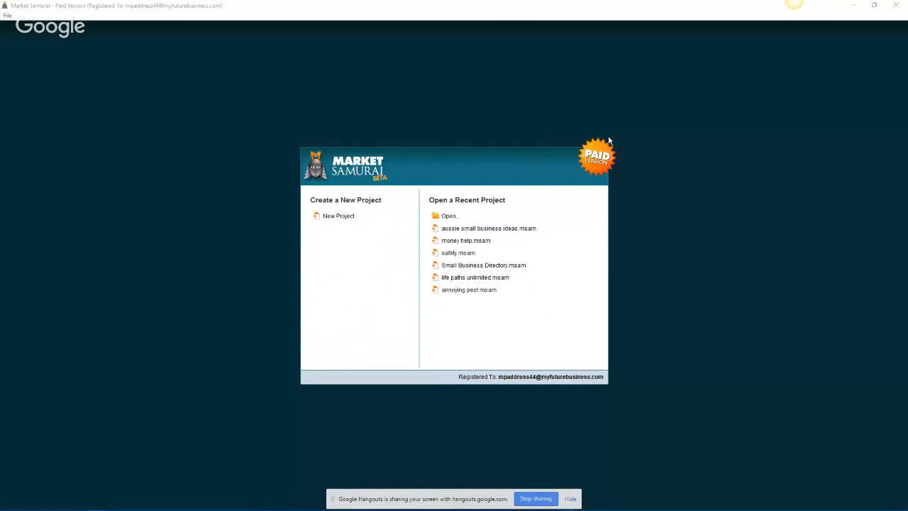
click(339, 217)
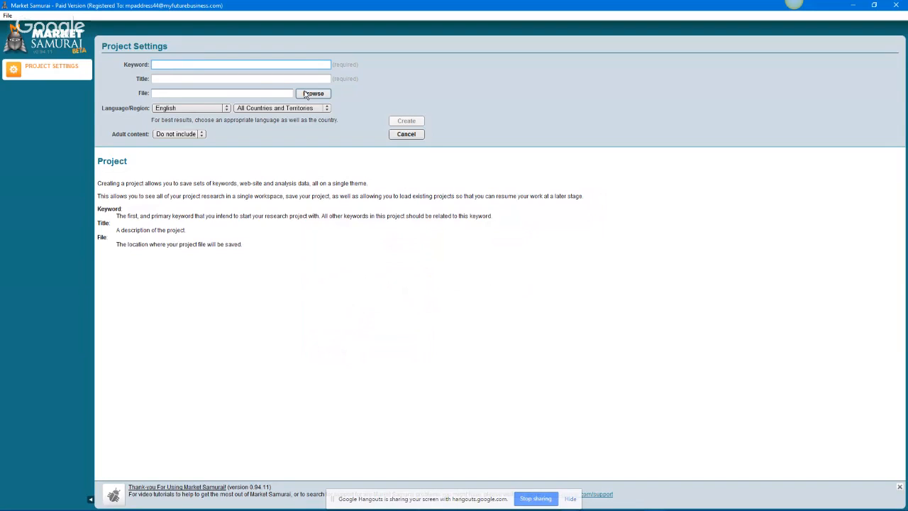
text(keye)
key(BackSpace)
key(BackSpace)
key(BackSpace)
text(mercedes benz)
click(271, 80)
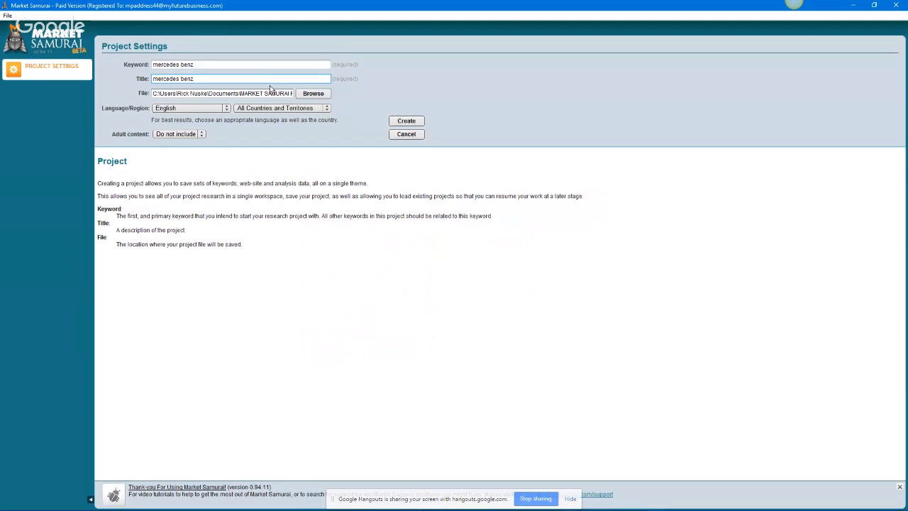
click(406, 124)
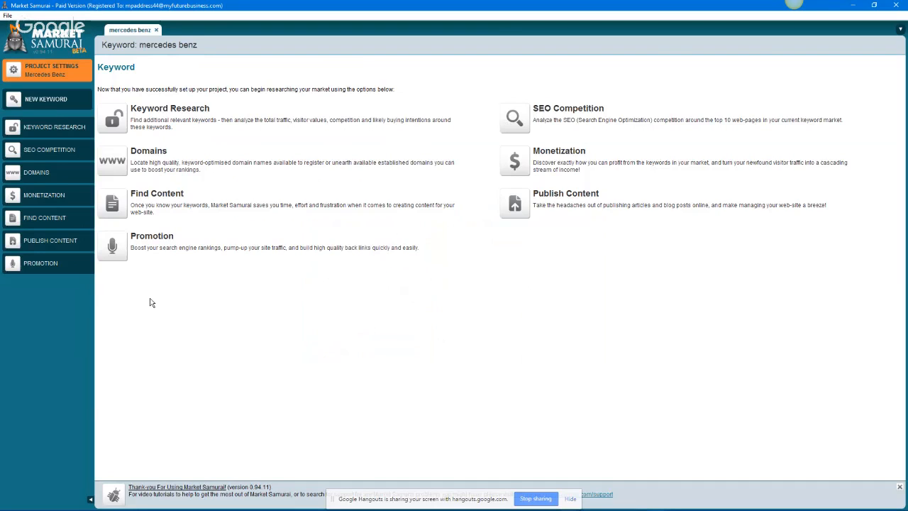
Start keyword research for "mercedes benz" and generate the list of related keywords
click(125, 123)
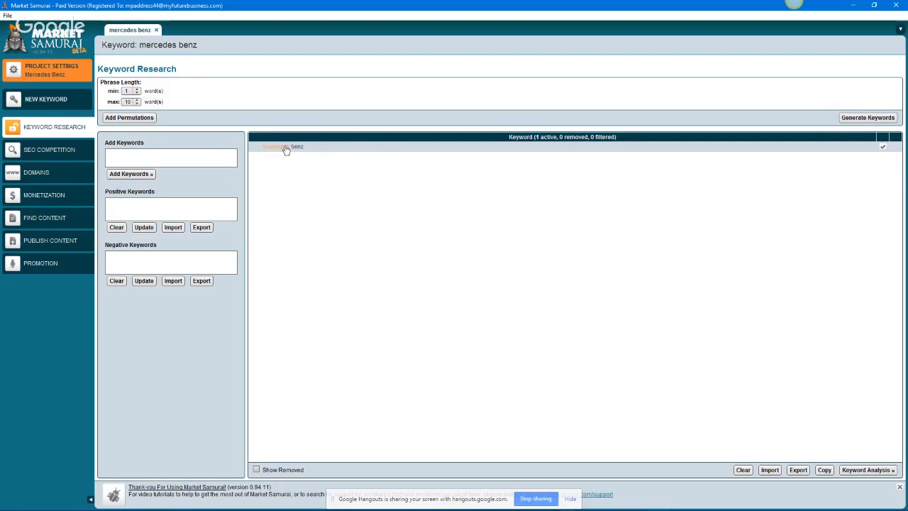
click(842, 111)
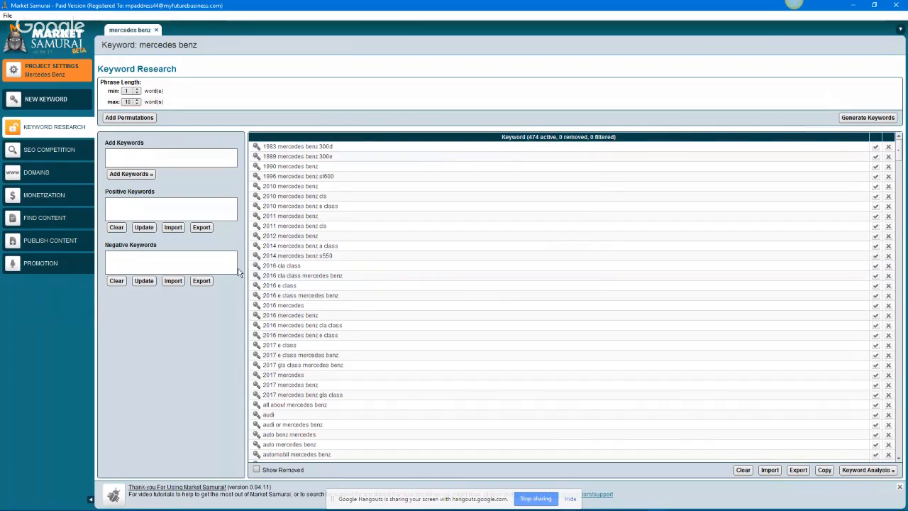
Add 1983 as a negative keyword and update the keyword list to exclude matching phrases
click(192, 253)
text(201)
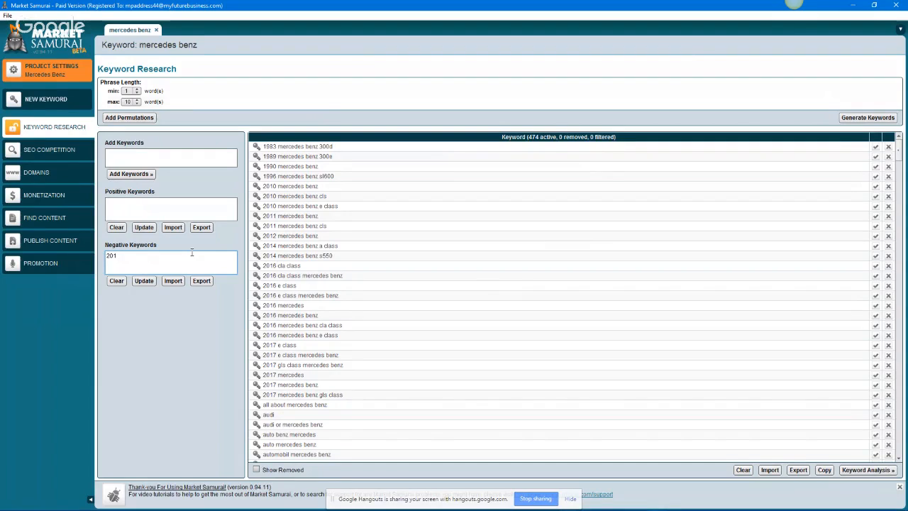
key(BackSpace)
key(BackSpace)
key(BackSpace)
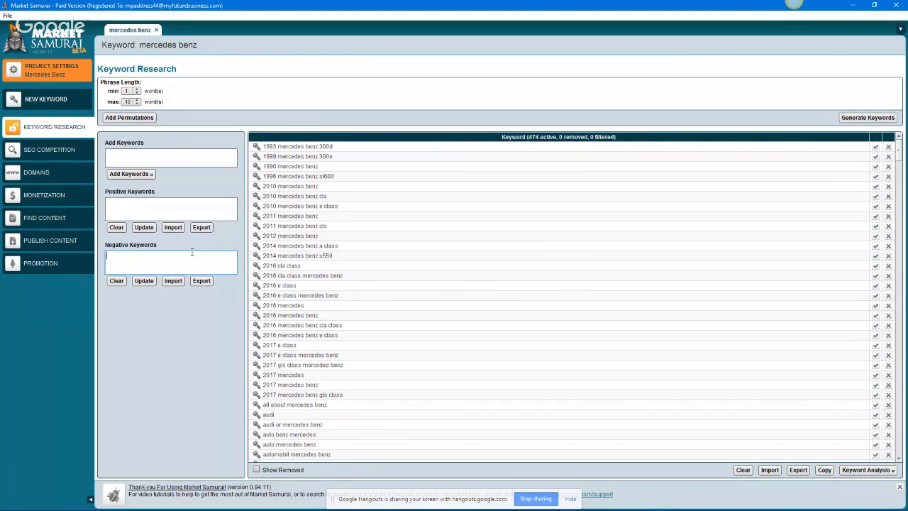
text(1983)
click(143, 281)
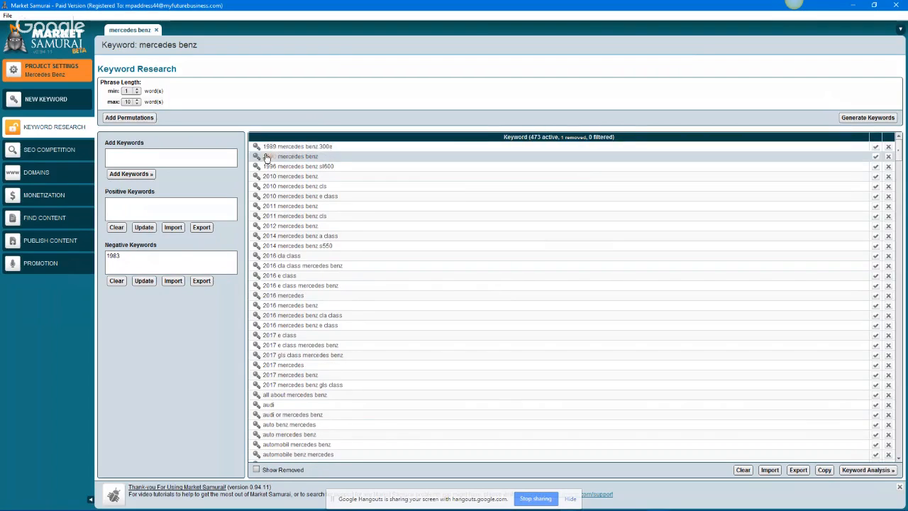
Add 1989 as a second negative keyword and apply it to the keyword list
click(160, 258)
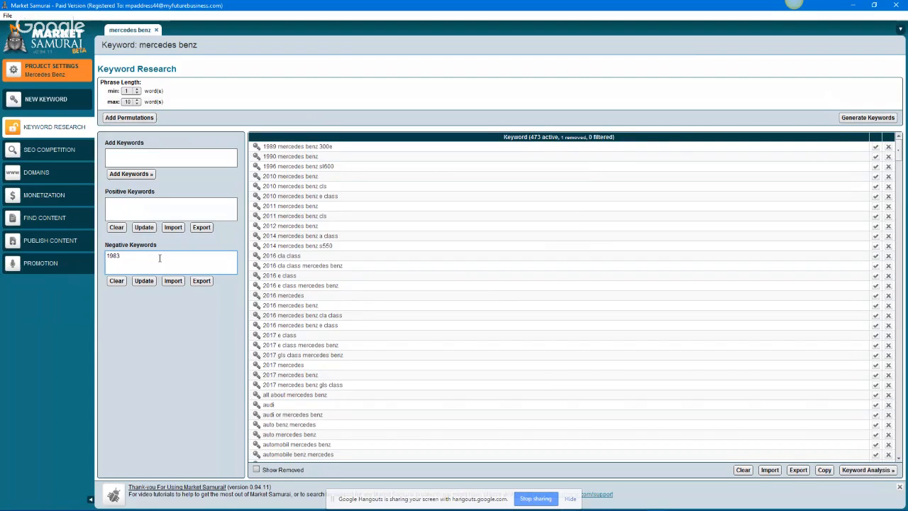
key(Return)
text(1989)
click(142, 282)
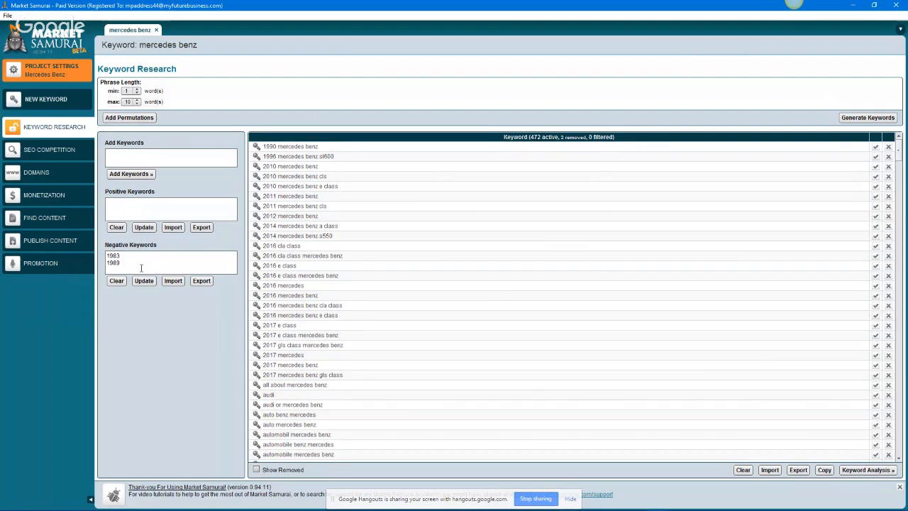
Add 2010, 2011, 2012, 2014 and 2016 to the negative keywords and update the keyword list
click(139, 266)
key(Return)
text(2010)
key(Return)
text(2011)
key(Return)
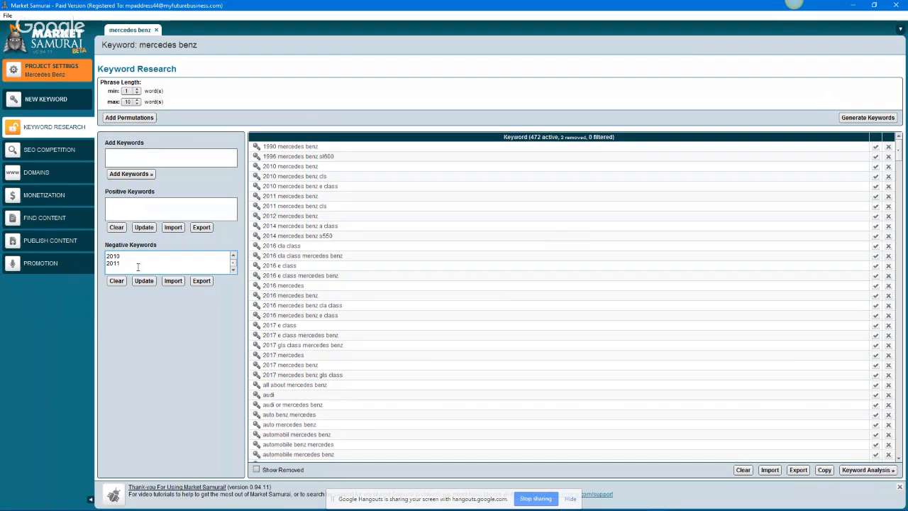
text(2012)
key(Return)
text(2014)
key(Return)
text(201)
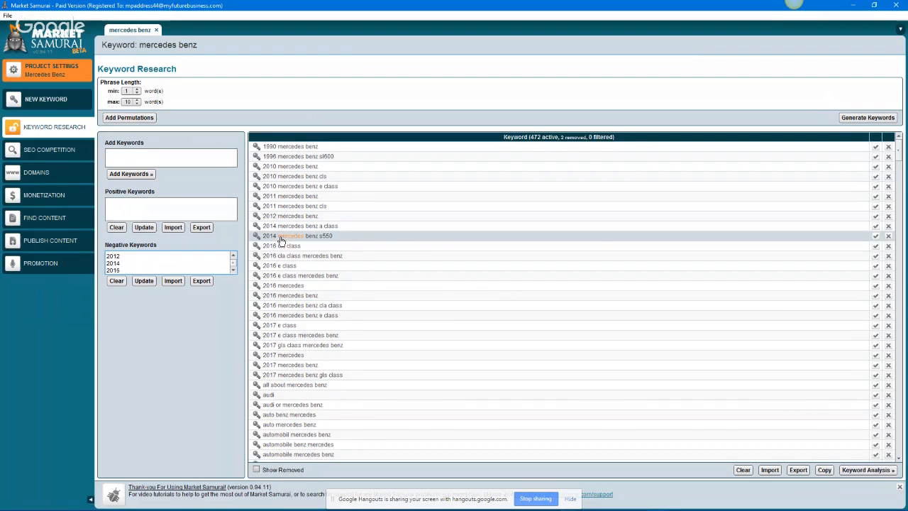
click(144, 284)
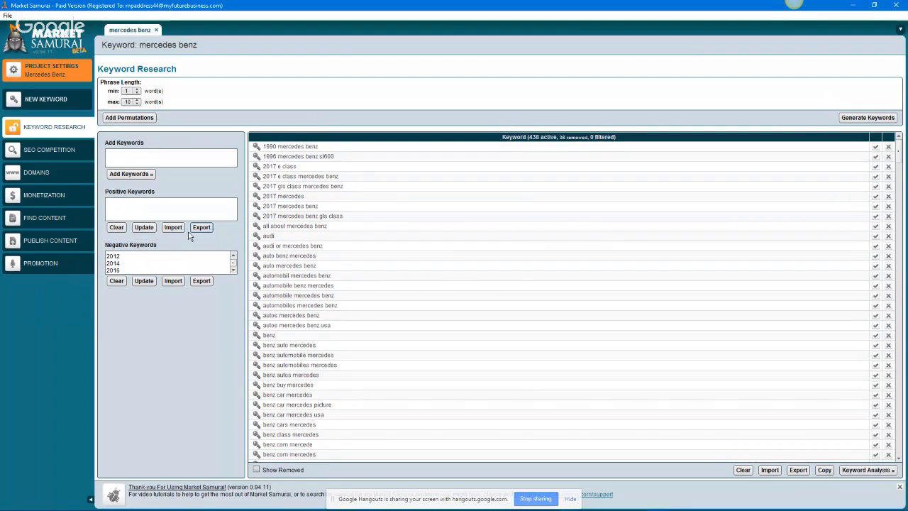
Add 1990 and 1996 to the negative keywords and update the keyword list
click(150, 267)
key(Return)
text(1990)
key(Return)
text(1990)
key(Return)
text(119)
key(BackSpace)
key(BackSpace)
text(96)
key(BackSpace)
text(9)
click(144, 281)
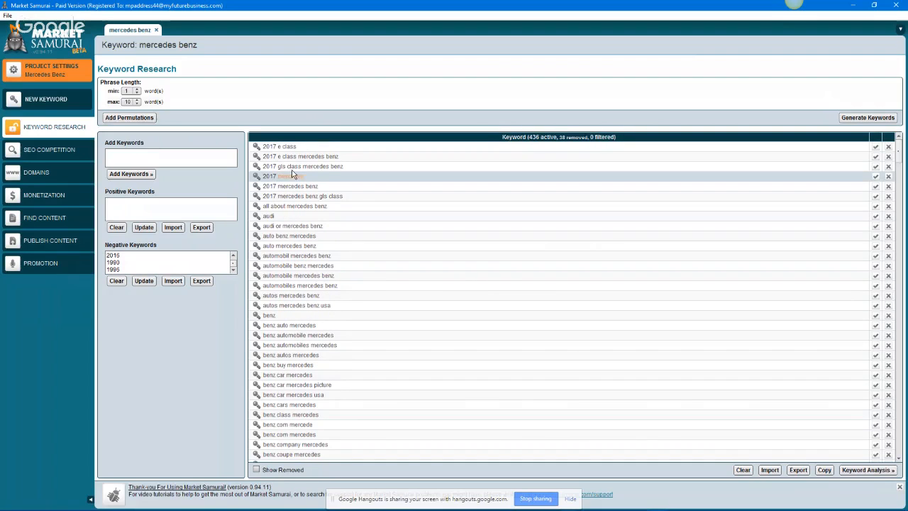
Set "e class" as a positive keyword and update the list to keep only phrases containing it
click(133, 202)
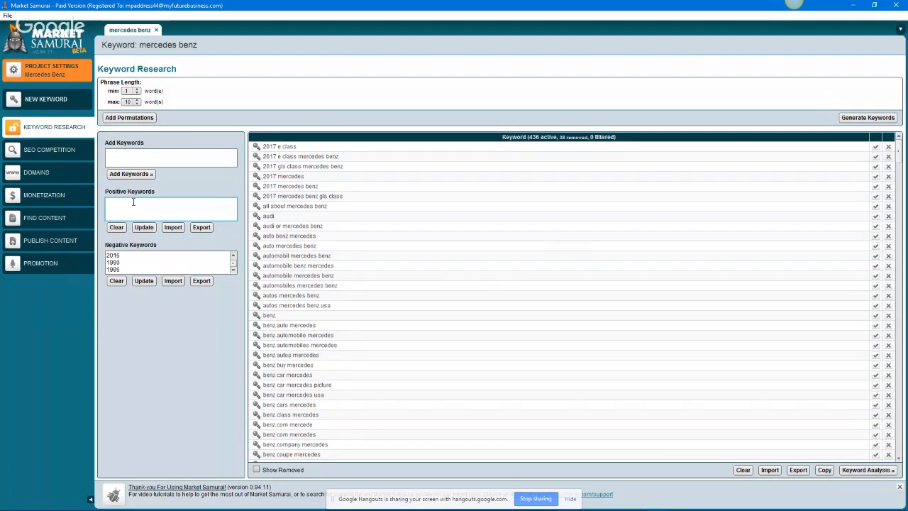
text(e class)
click(145, 227)
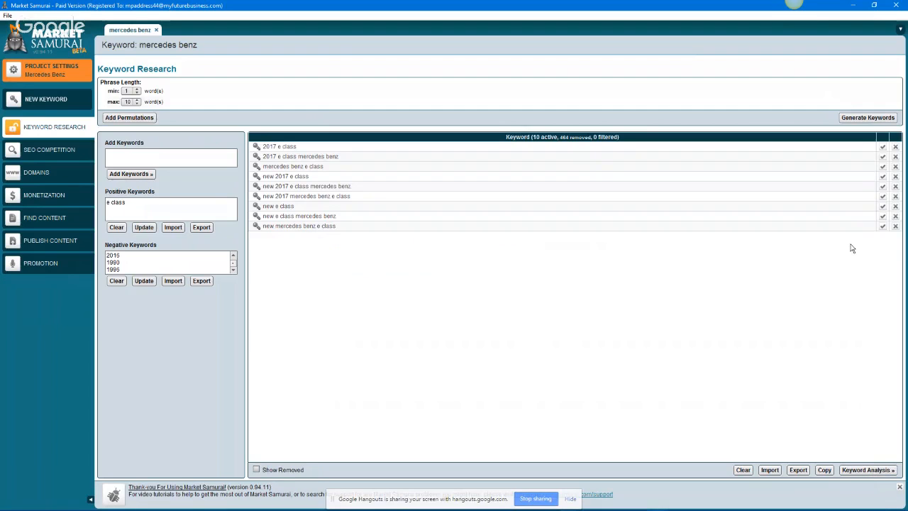
Run keyword analysis on the remaining e class phrases and sort the results by SEO Traffic (SEOT)
click(868, 471)
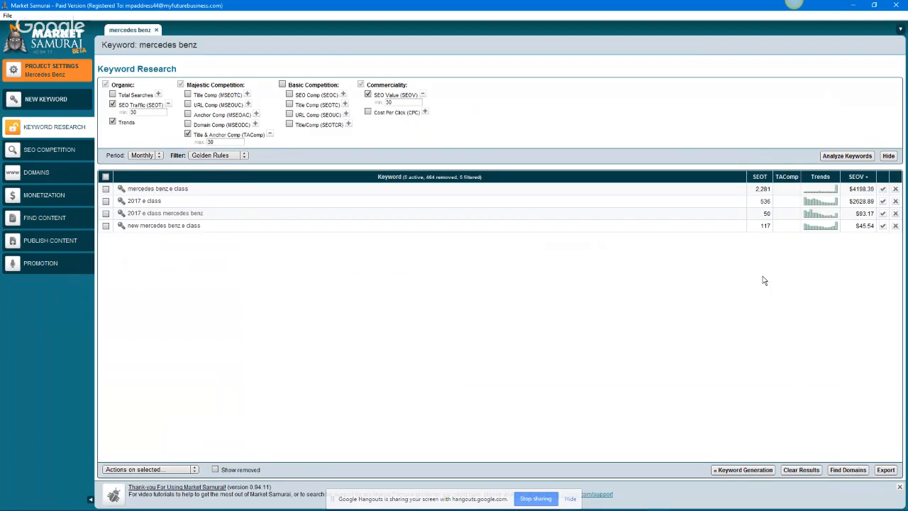
click(760, 177)
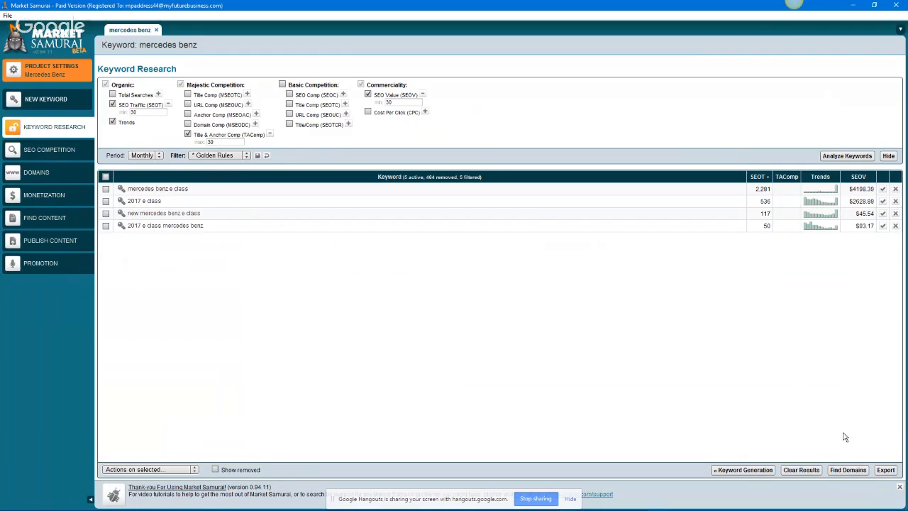
Select the "mercedes benz e class" keyword and carry it over as the seed keyword for finding domains
click(854, 472)
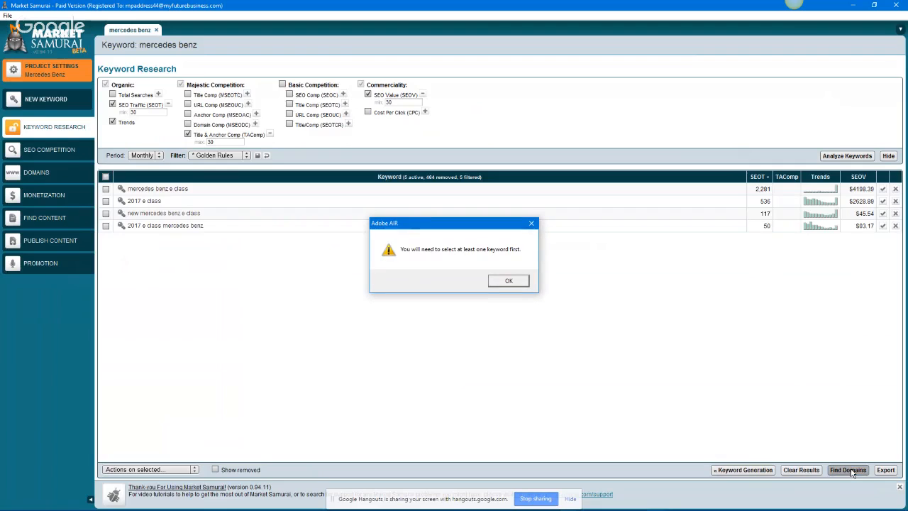
click(515, 283)
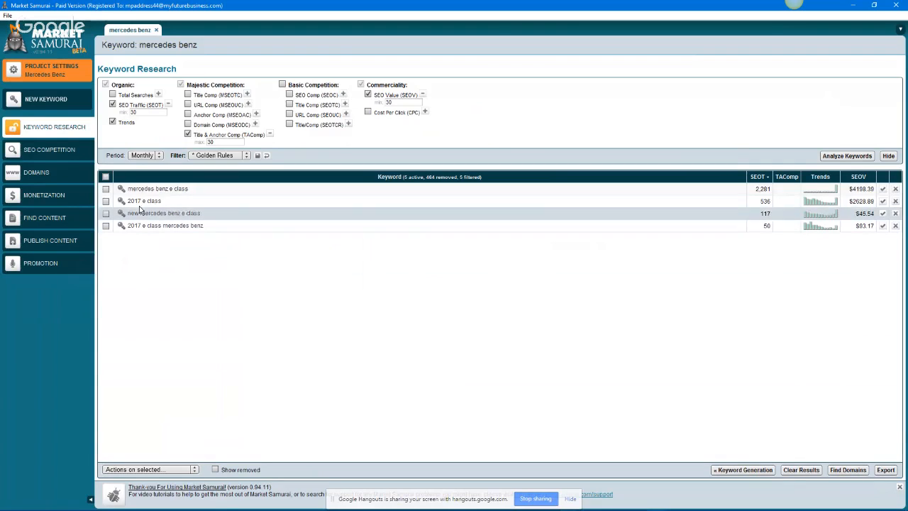
click(106, 189)
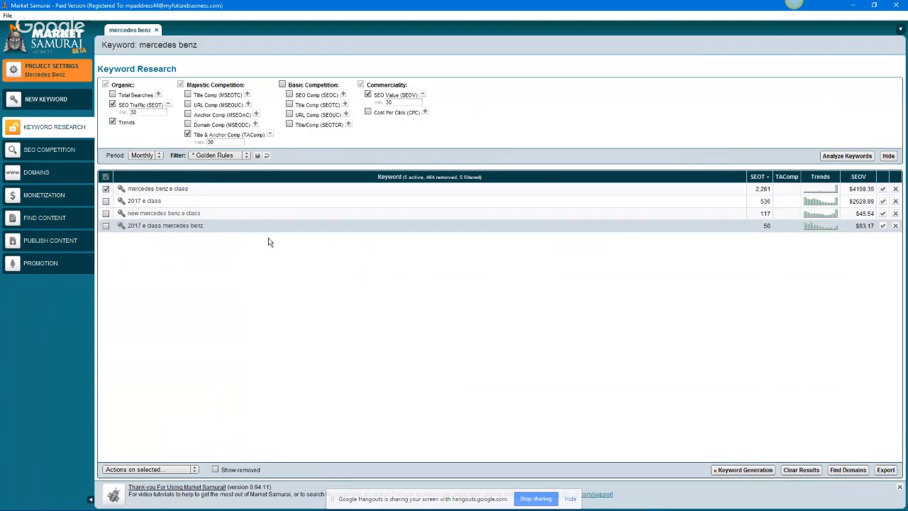
click(846, 473)
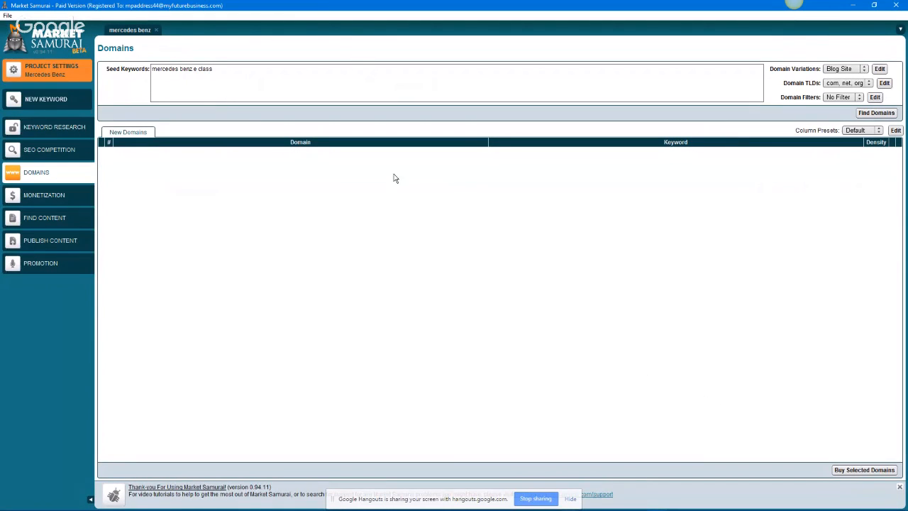
Generate the SEO competition results for the mercedes benz keyword and bring up their export options without saving a file
click(66, 154)
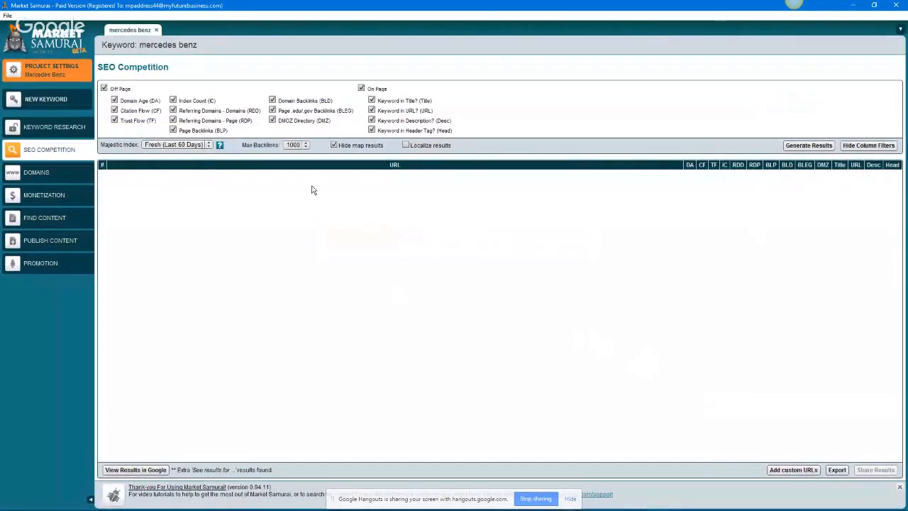
click(47, 102)
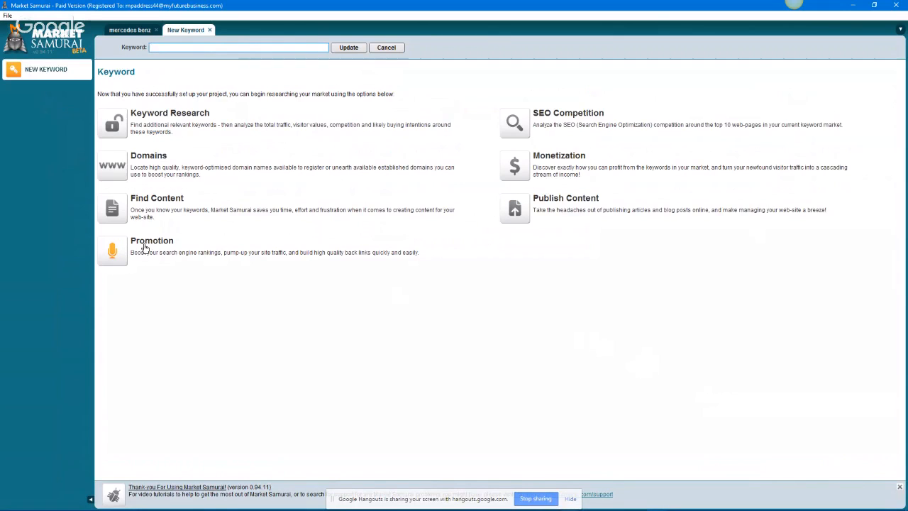
click(135, 32)
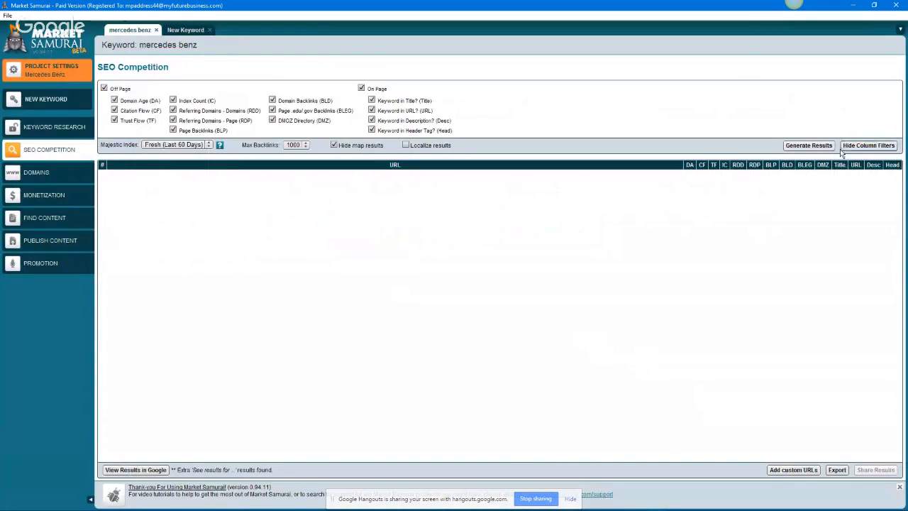
click(805, 146)
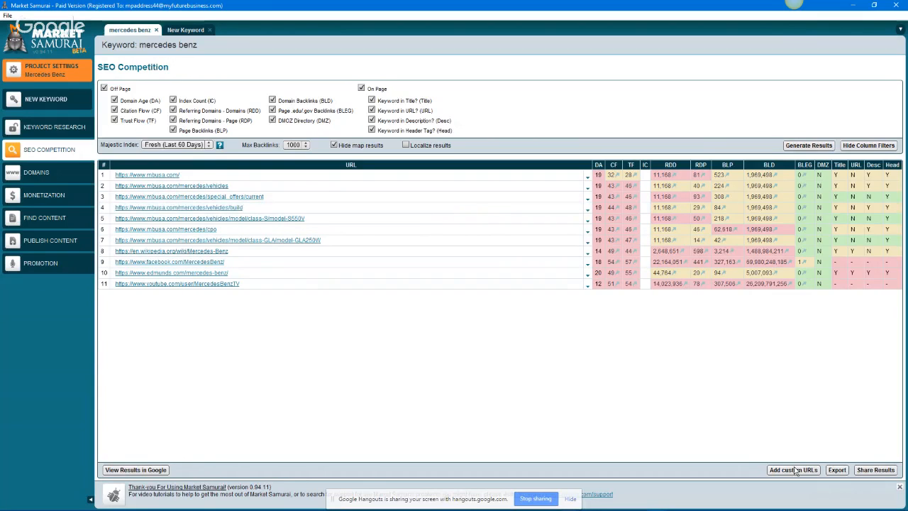
click(837, 471)
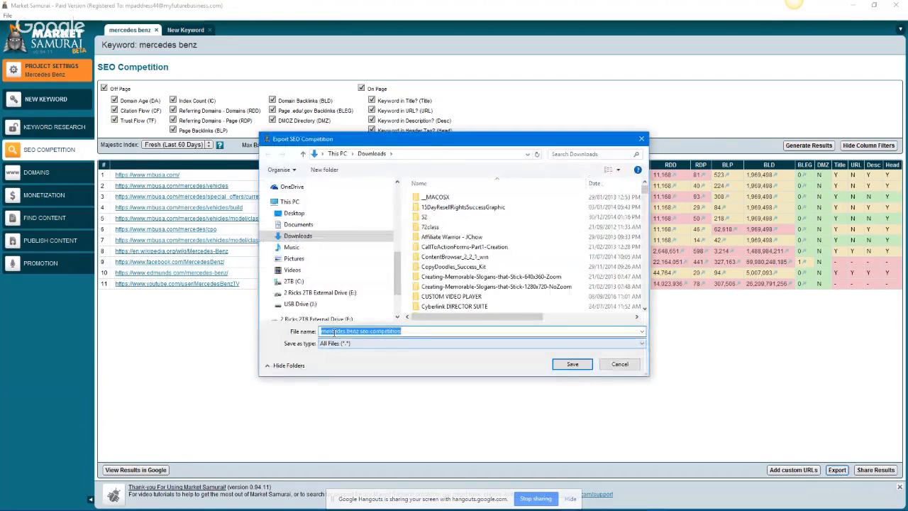
click(620, 365)
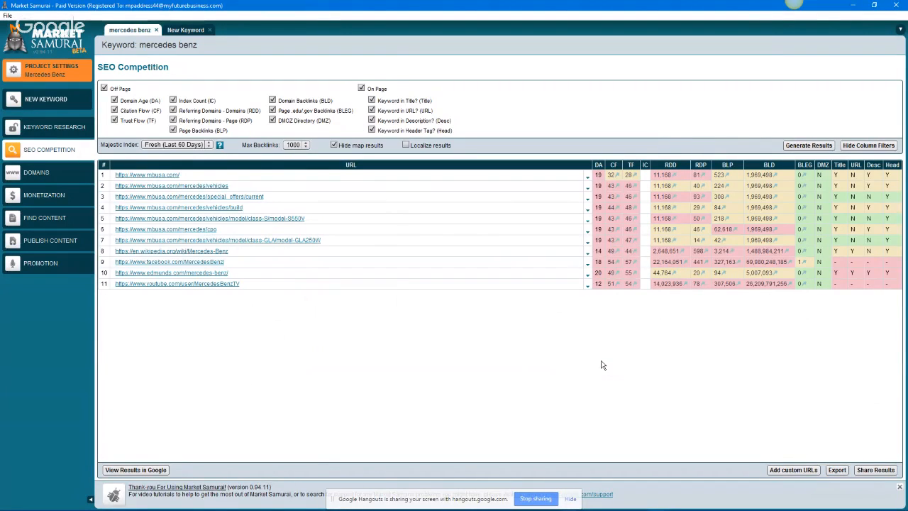